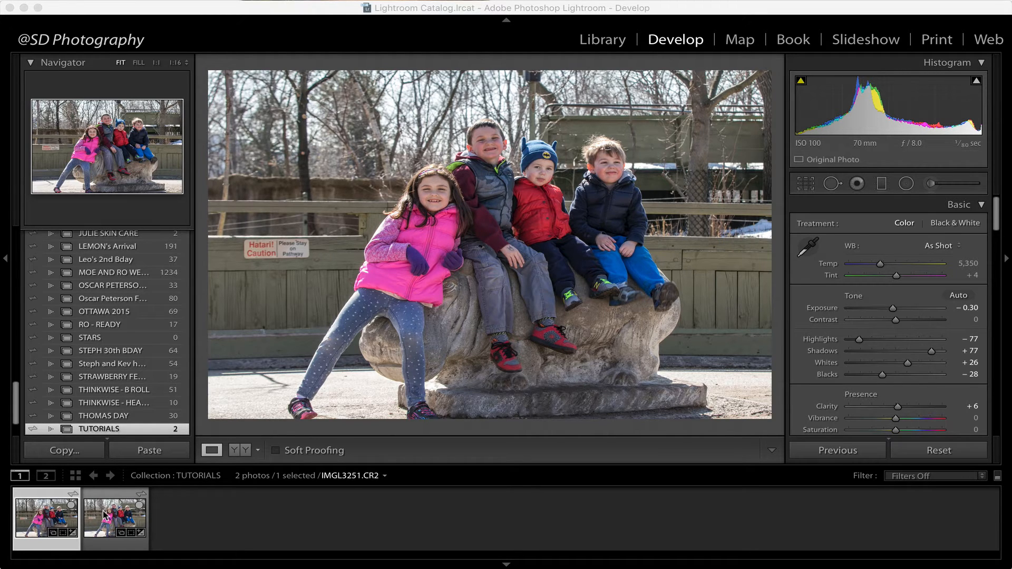
Step: Compare the group photos IMGL3251.CR2 and IMGL3257.CR2 by switching between them
click(103, 511)
click(103, 511)
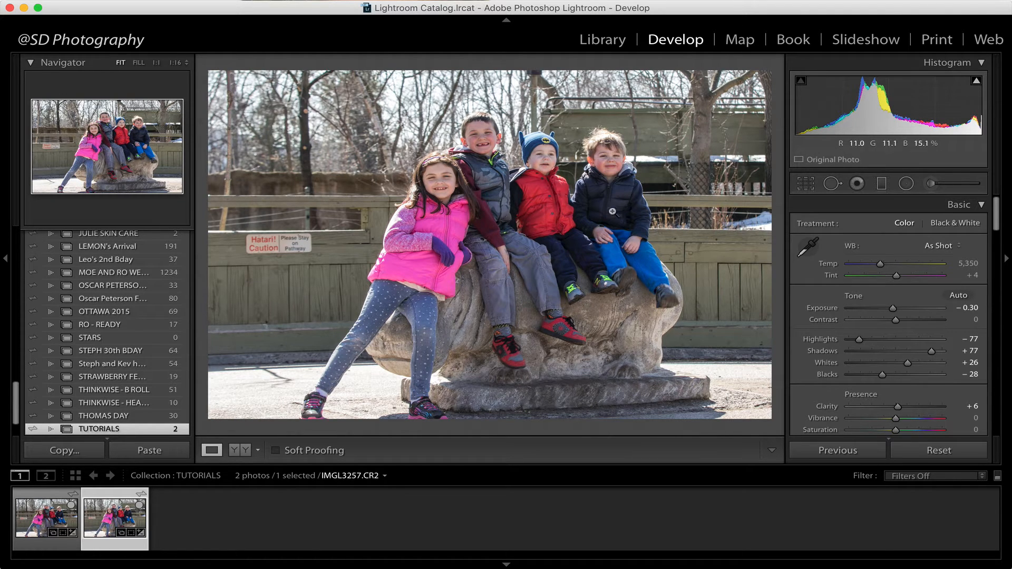
click(50, 513)
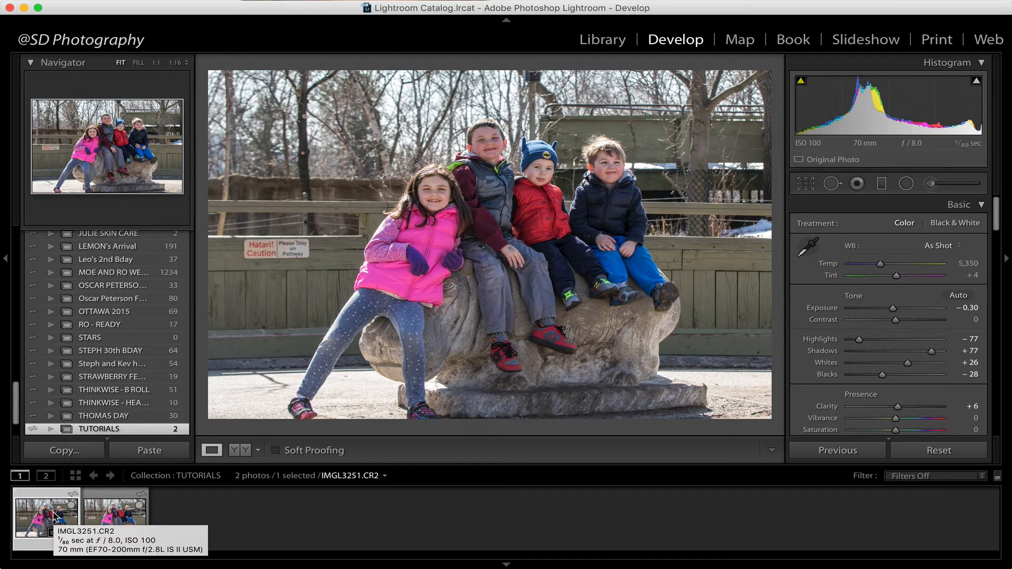
click(91, 518)
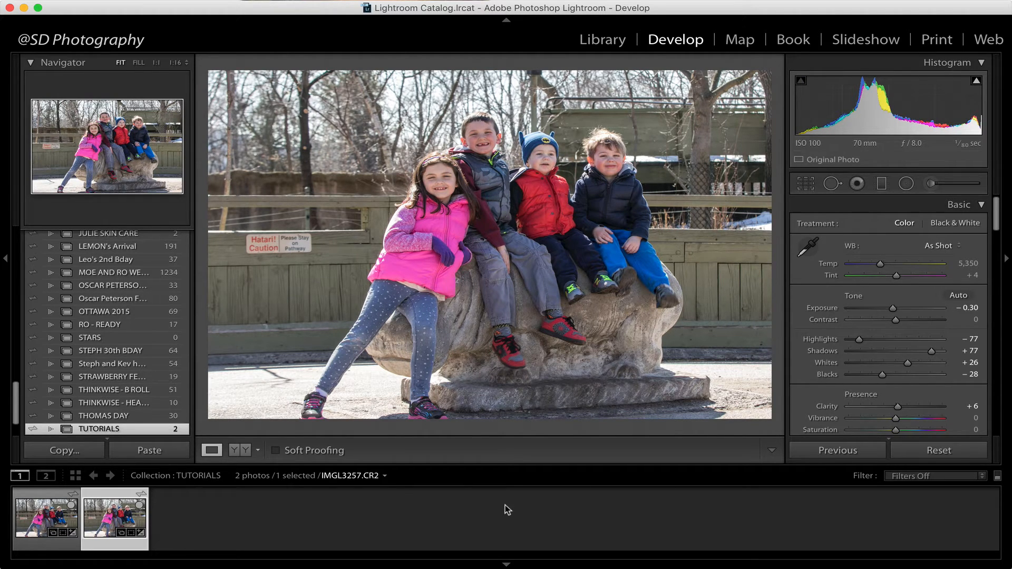
click(44, 522)
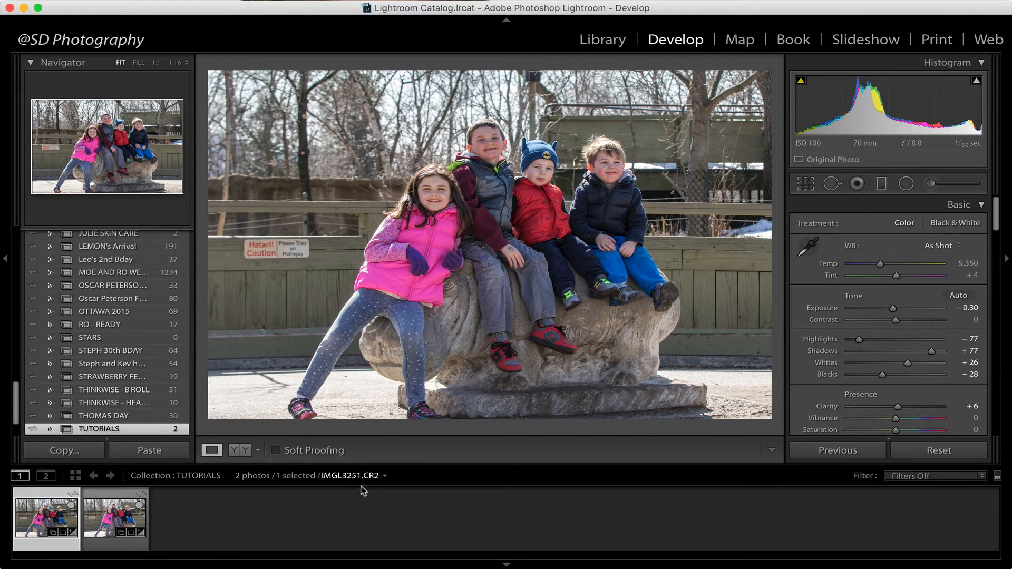
click(122, 520)
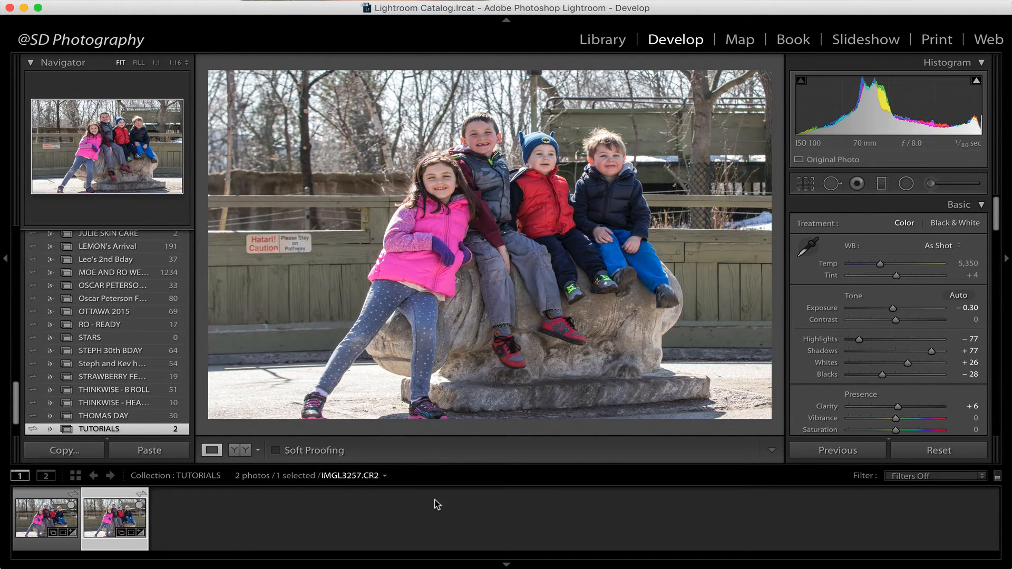
click(39, 520)
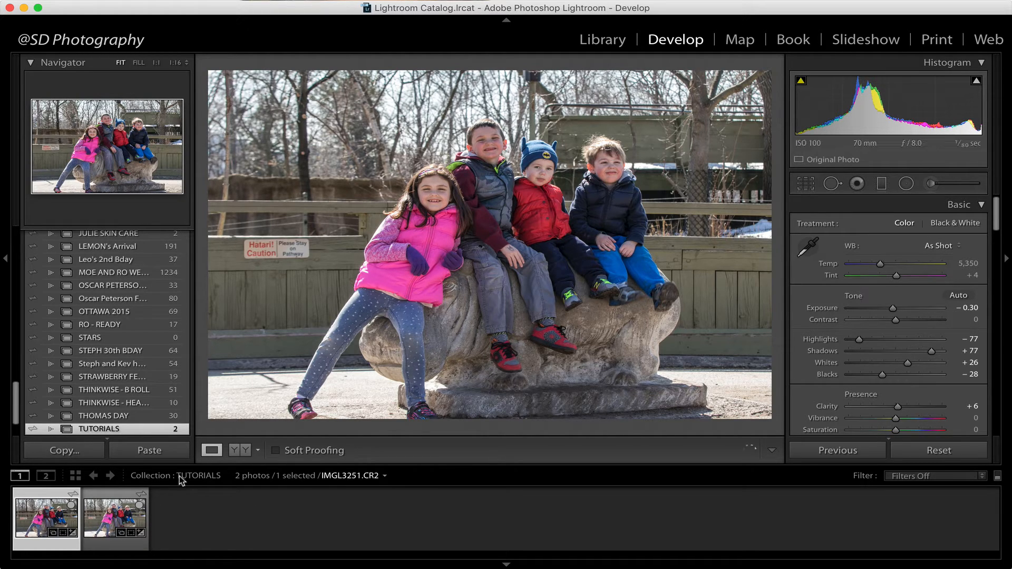
Step: Select both IMGL3251.CR2 and IMGL3257.CR2 and open them for editing in Adobe Photoshop CC 2015
click(107, 523)
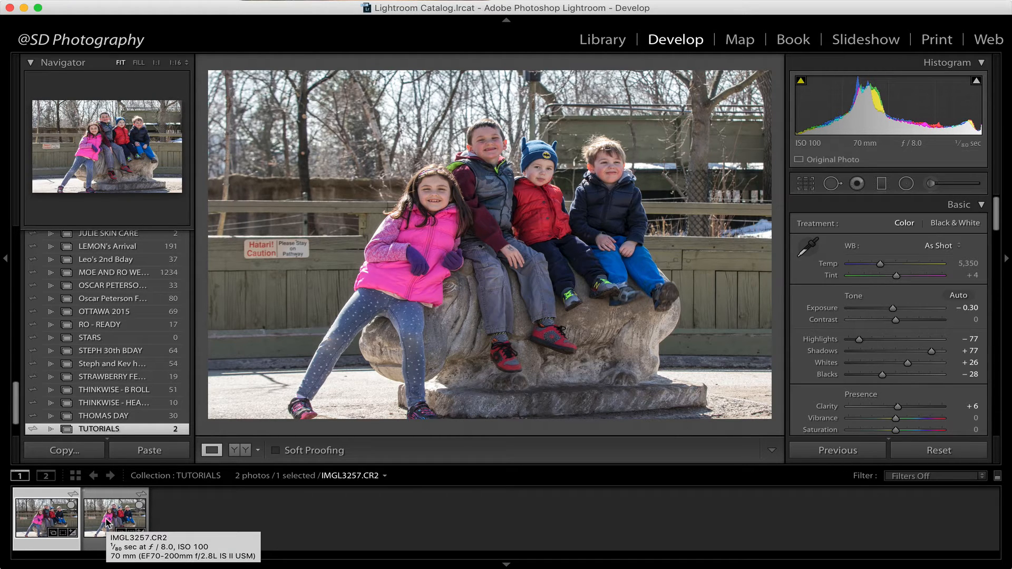
shift+click(35, 522)
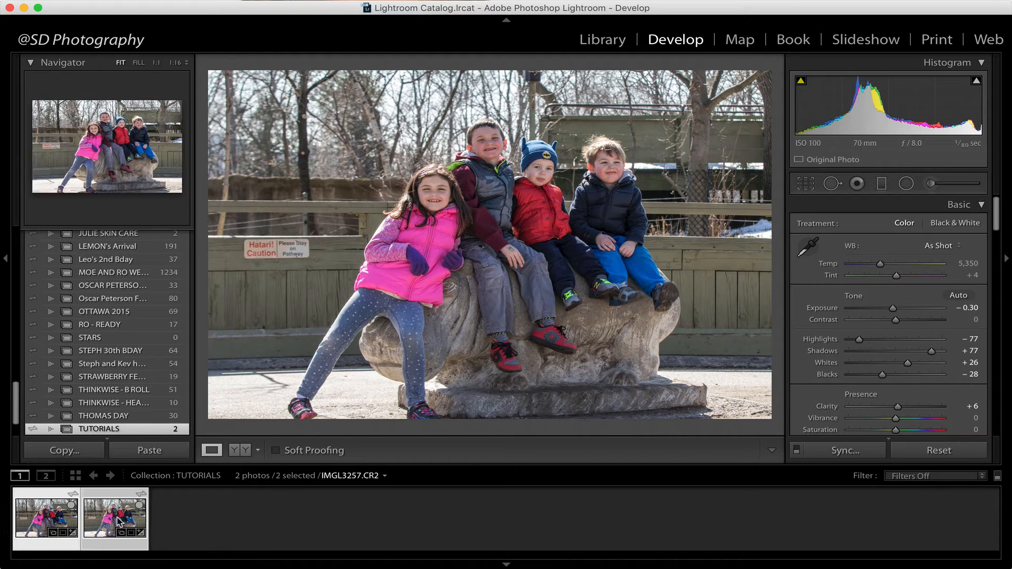
right_click(36, 522)
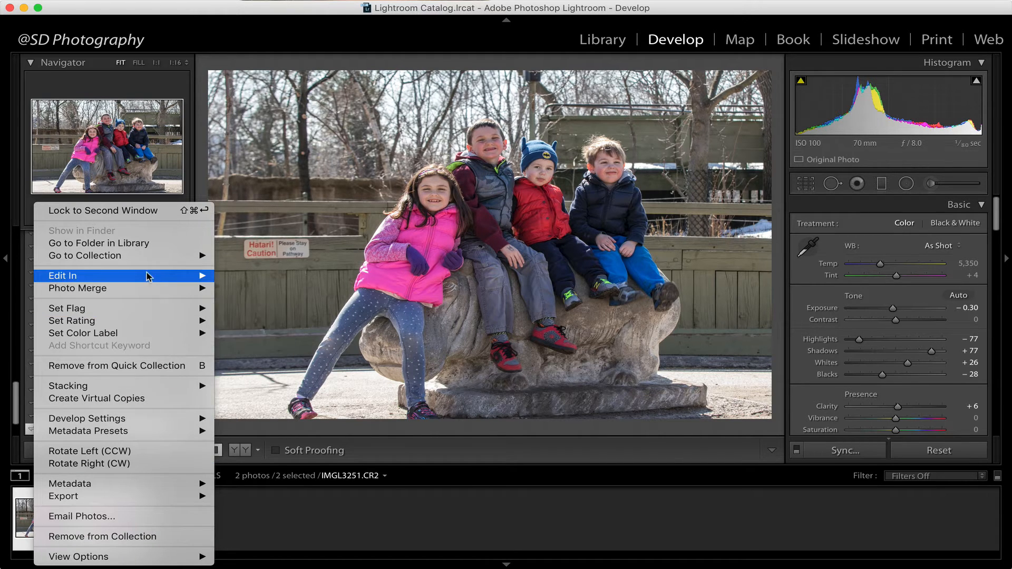
mouse_move(149, 274)
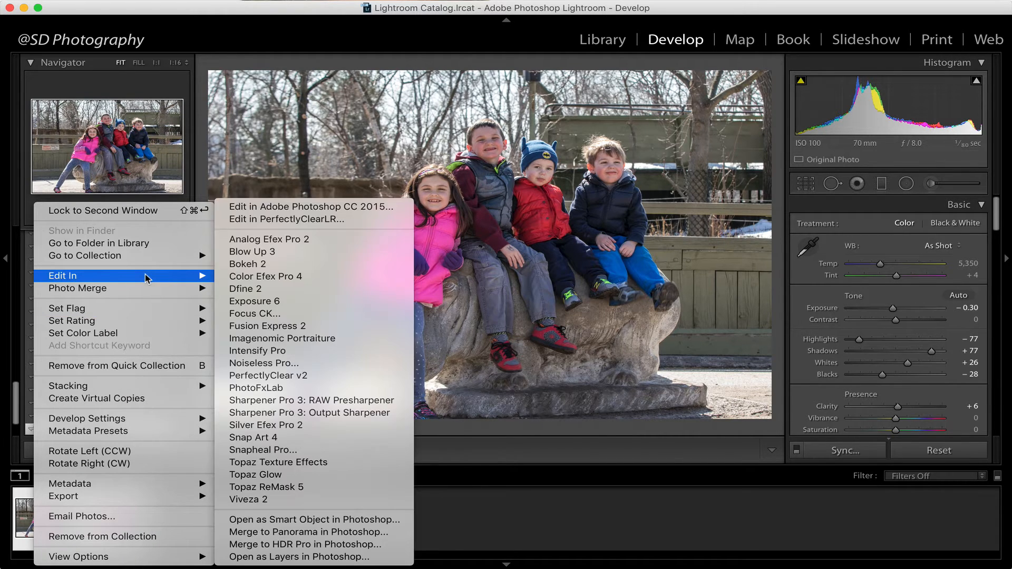
click(265, 208)
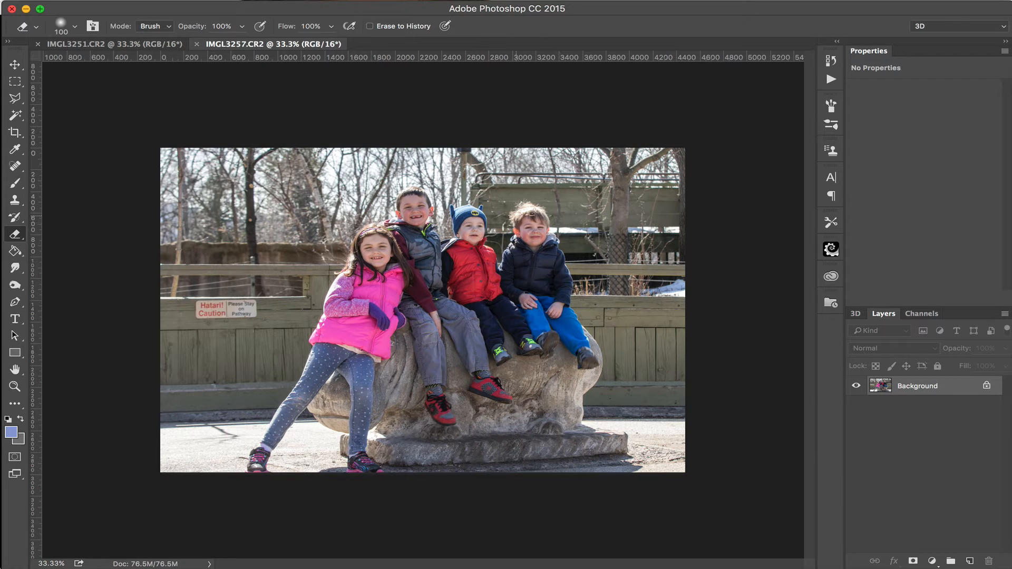
Step: Copy the entire IMGL3257.CR2 image and paste it as a new layer into IMGL3251.CR2
click(100, 45)
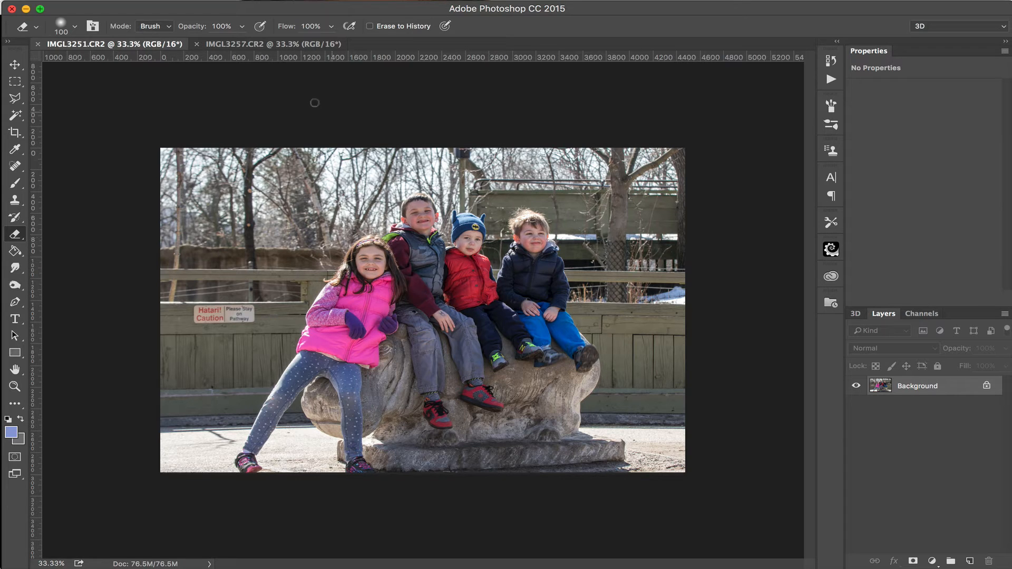
click(238, 45)
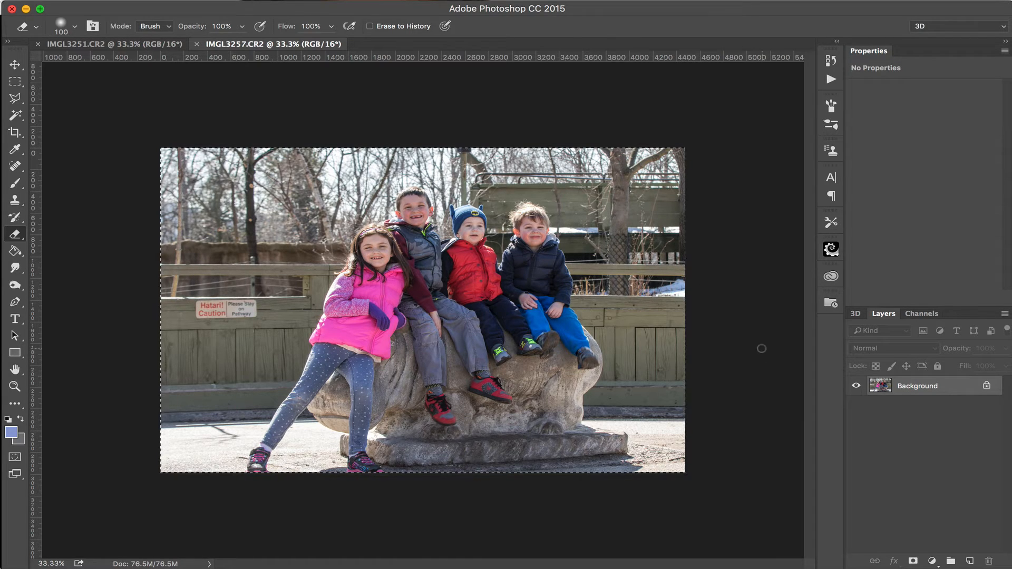
key(super+a)
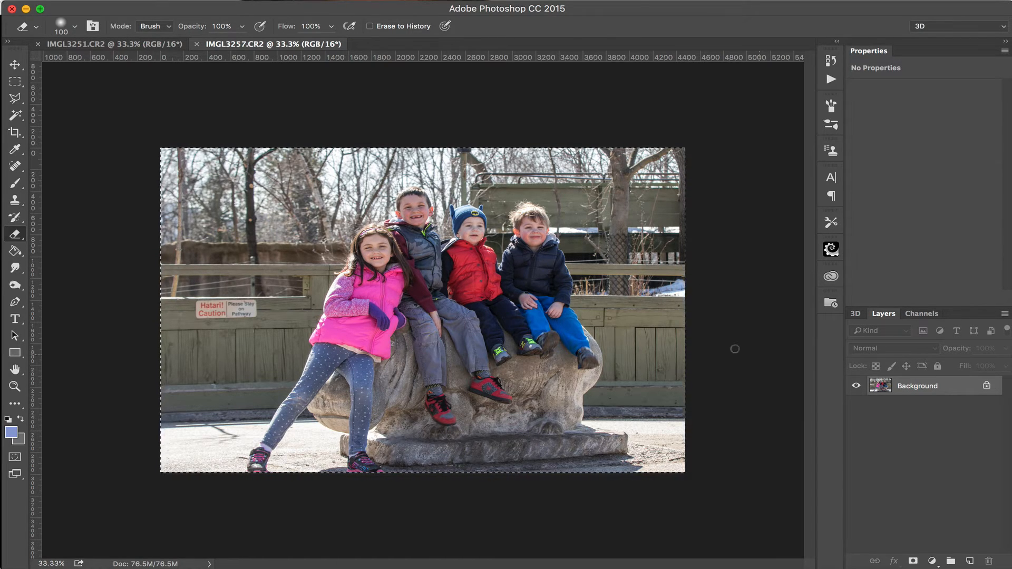
click(91, 46)
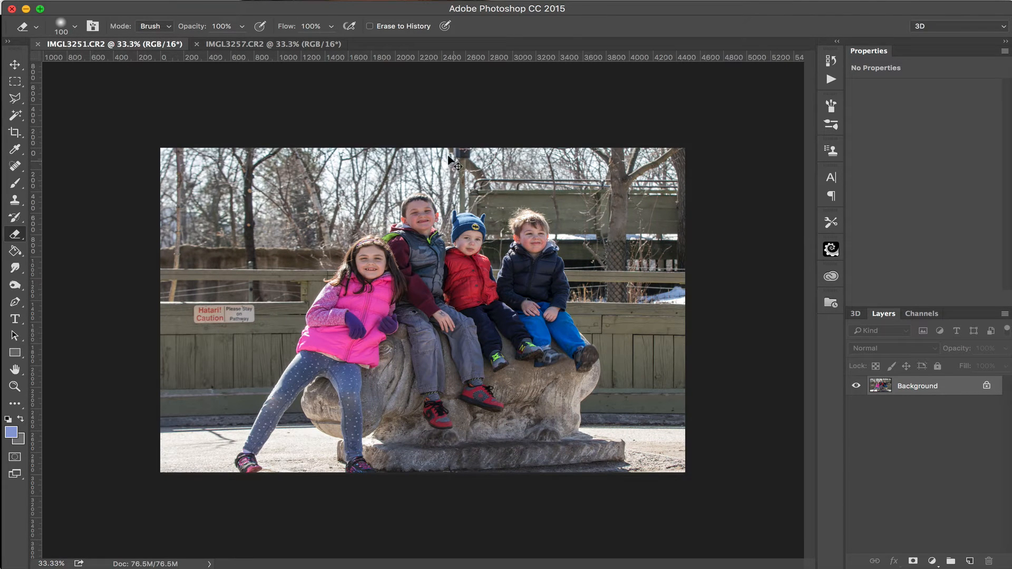
key(super+v)
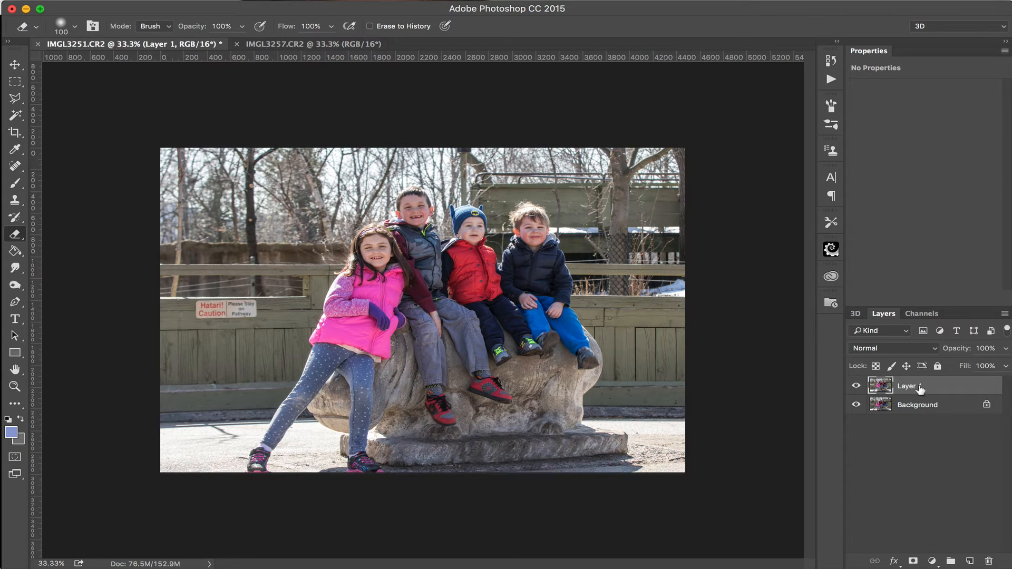
Step: Rename the pasted layer SON, and toggle its visibility to compare it with the background photo
double_click(918, 387)
text(SON)
key(Return)
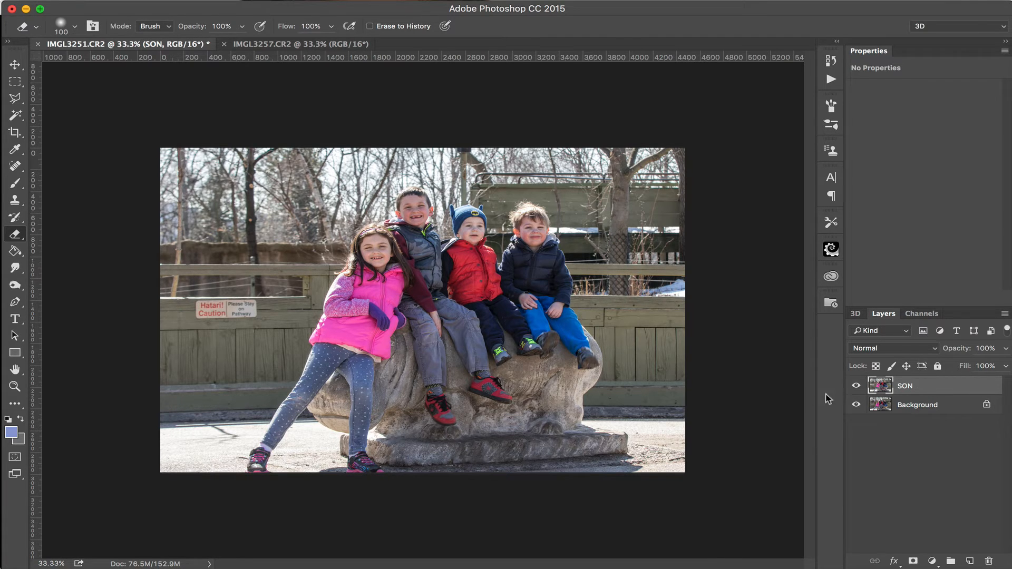
click(856, 386)
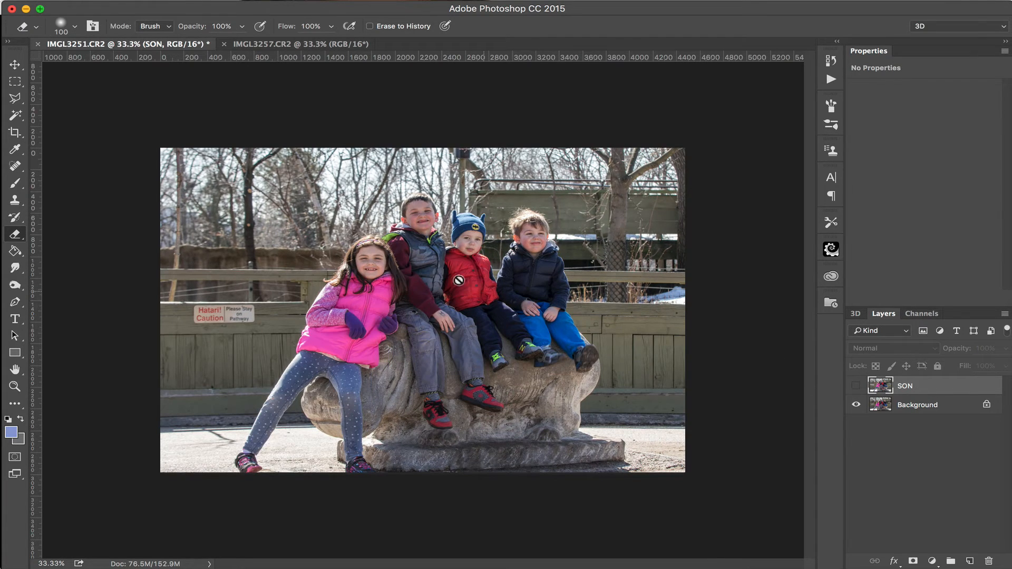
click(857, 385)
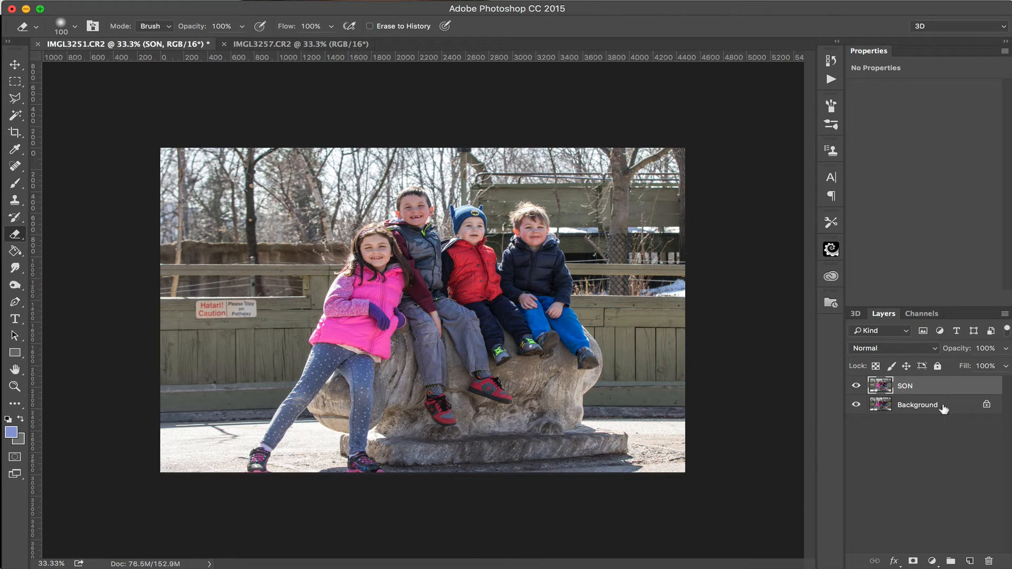
Step: Lower the SON layer's opacity to 65% and move it so the navy-jacketed boy's face lines up with the background
click(1005, 349)
drag(1001, 365, 980, 366)
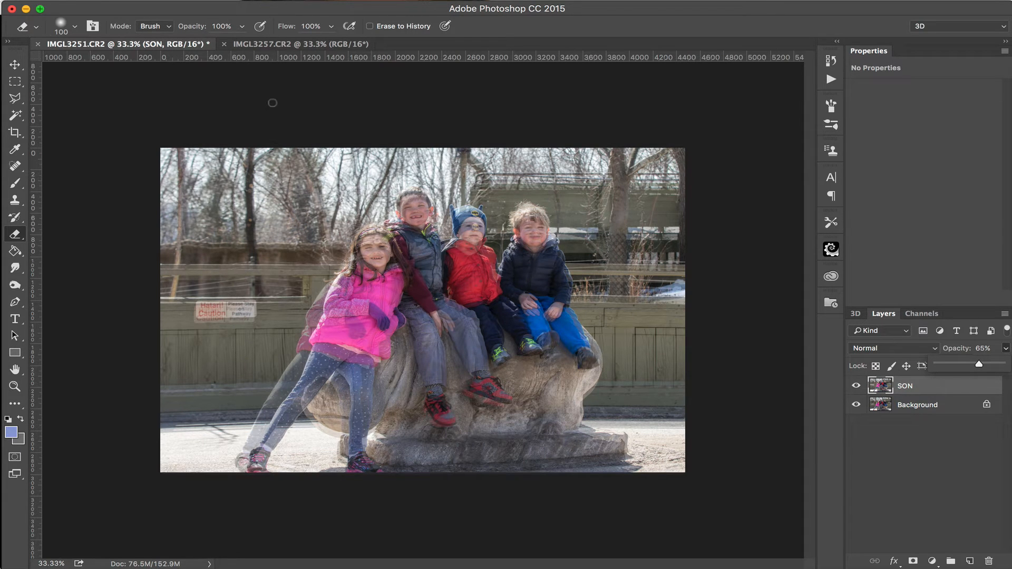
scroll(543, 232, up, 10)
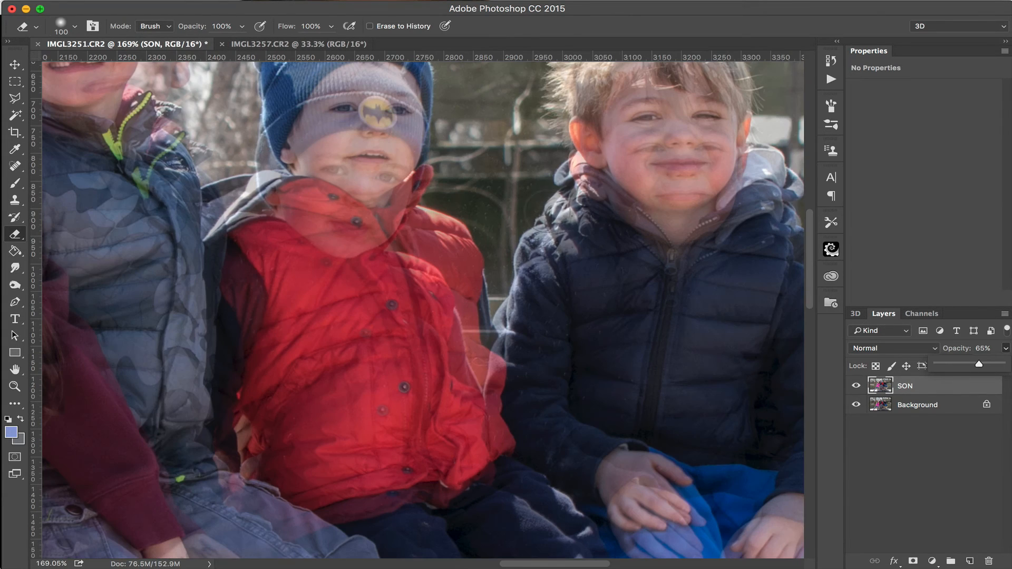
scroll(417, 306, up, 5)
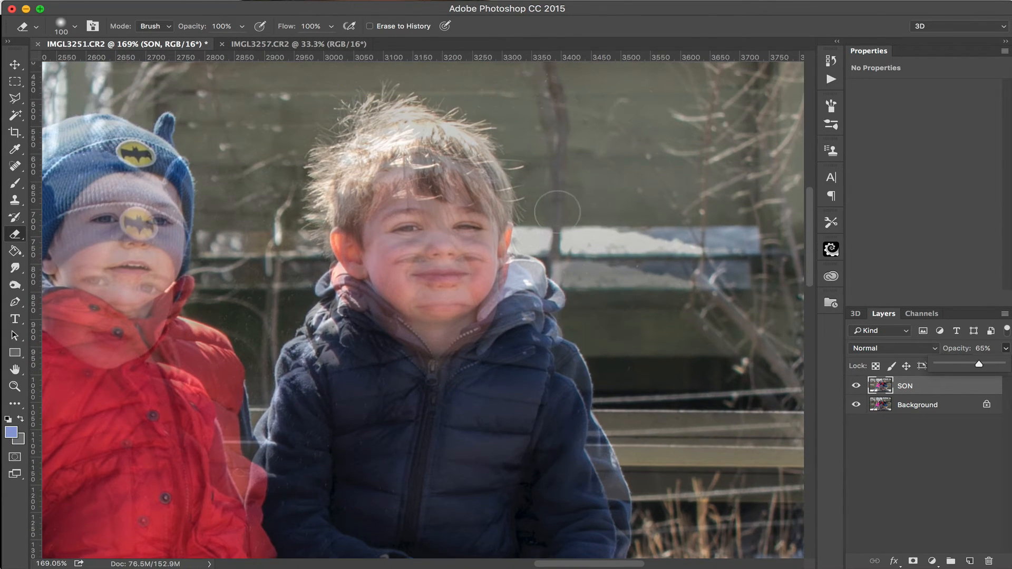
click(15, 65)
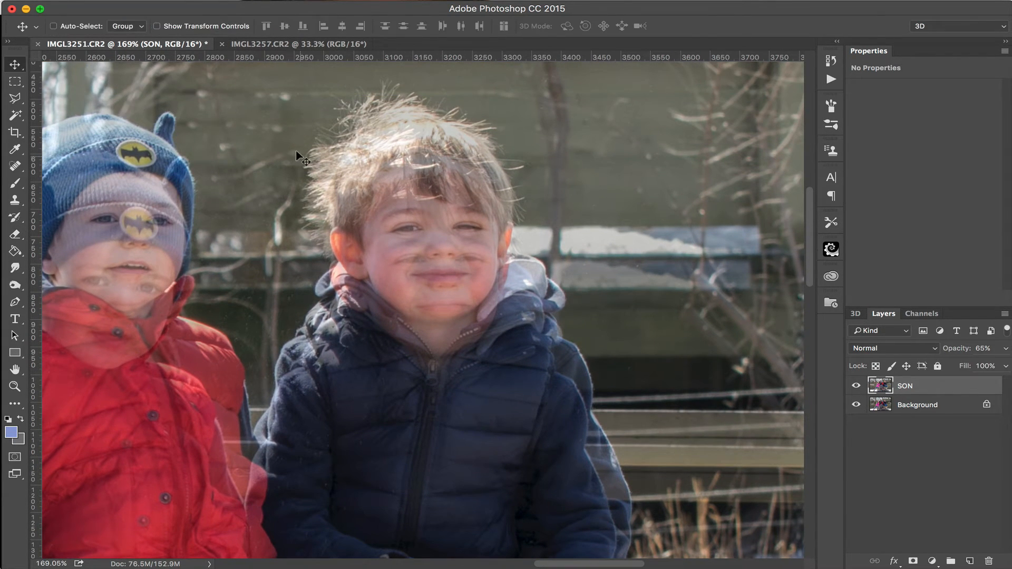
drag(425, 197, 428, 232)
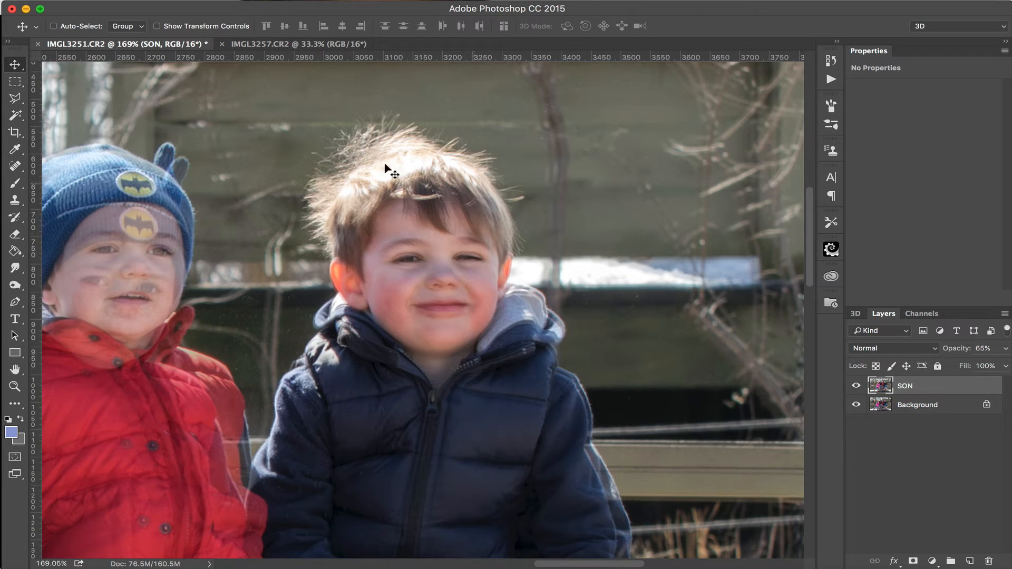
Step: Select a rectangle around the navy-jacketed boy's head and remove everything outside it from the SON layer
click(16, 82)
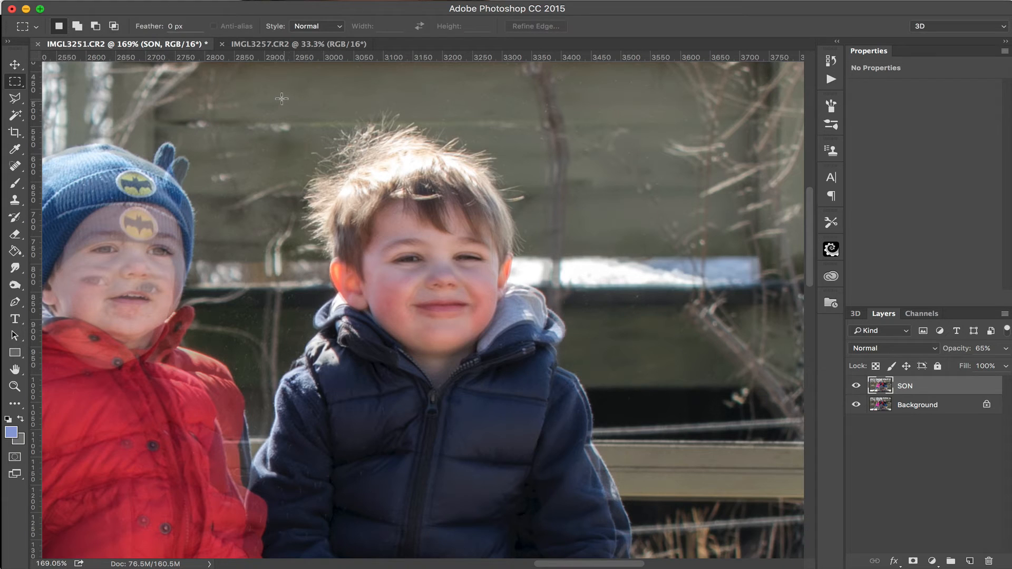
drag(278, 96, 598, 396)
scroll(592, 392, up, 1)
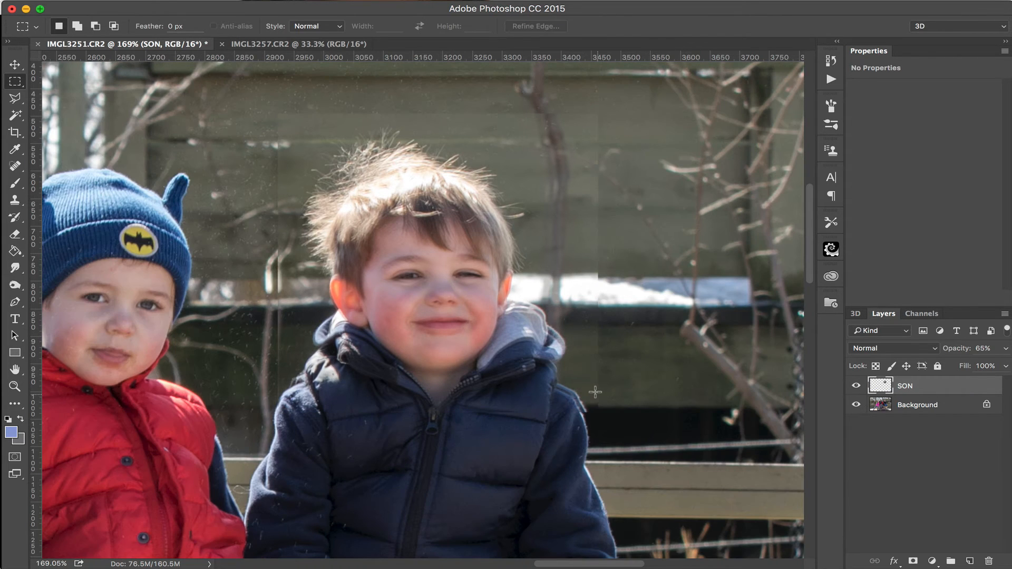
scroll(595, 391, right, 5)
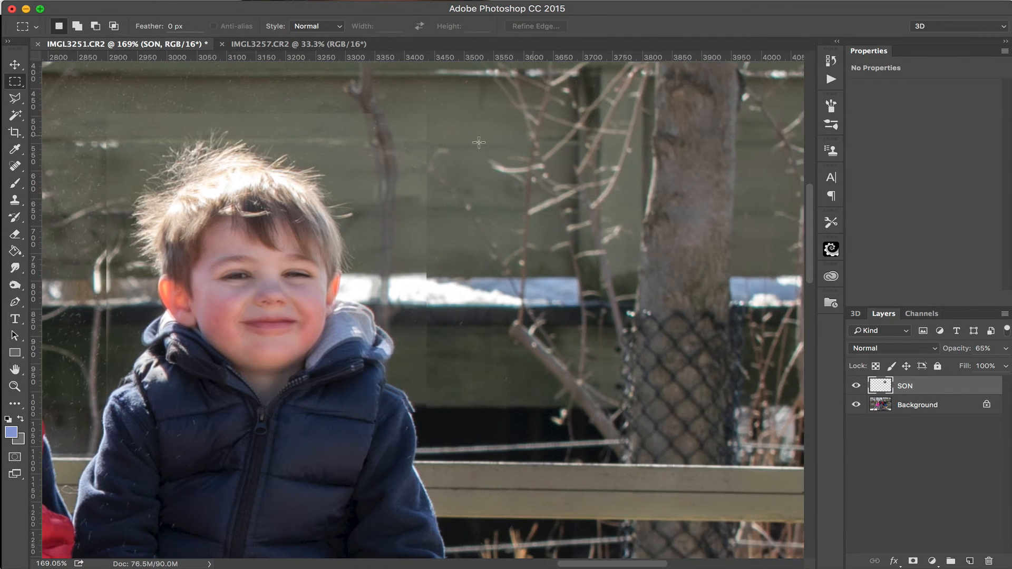
scroll(387, 133, left, 5)
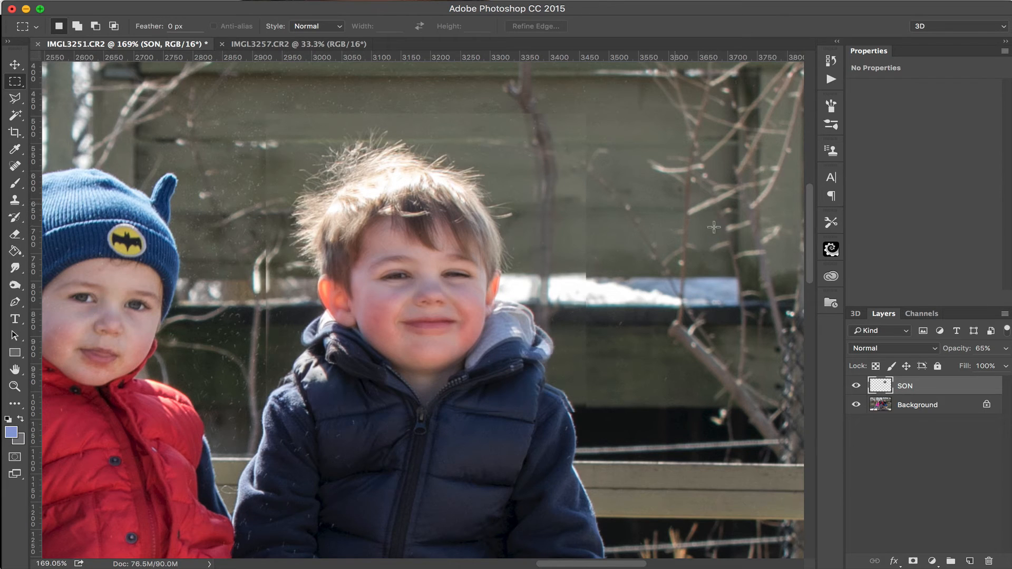
Step: Set the SON layer's opacity to 100% and erase its hard edges around the boy's head with the Eraser
click(1006, 349)
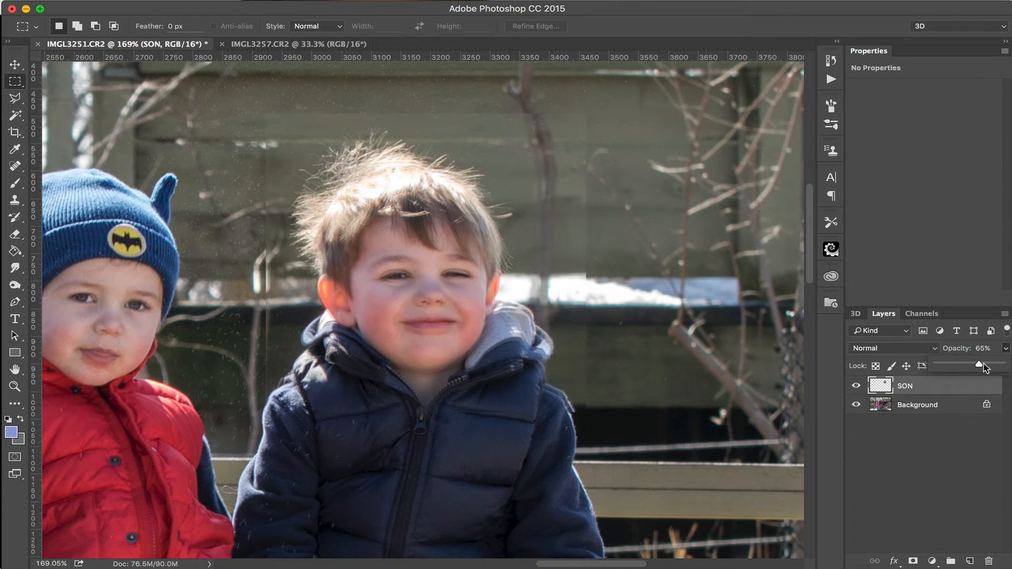
drag(984, 367, 1004, 367)
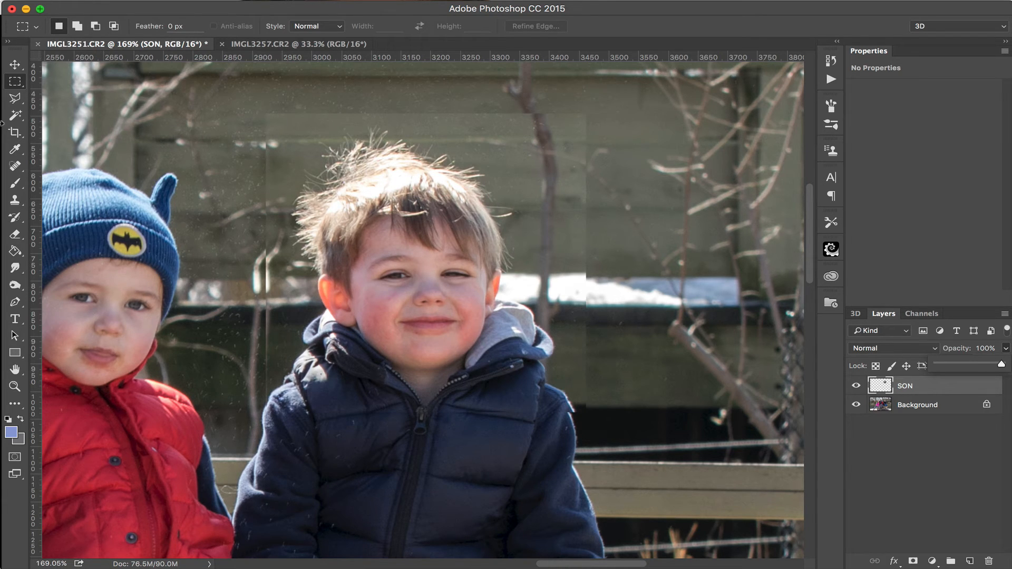
click(20, 237)
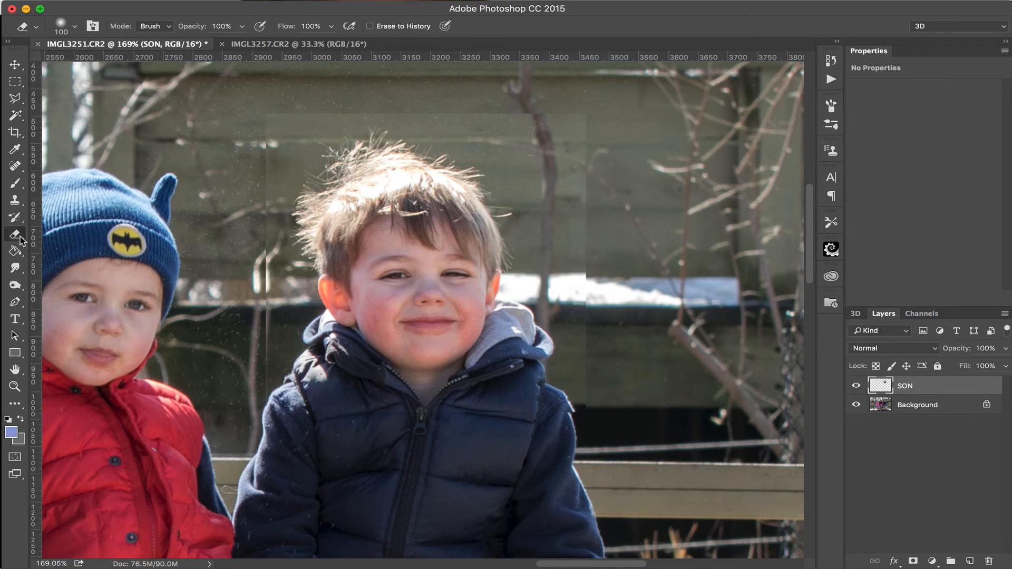
click(44, 235)
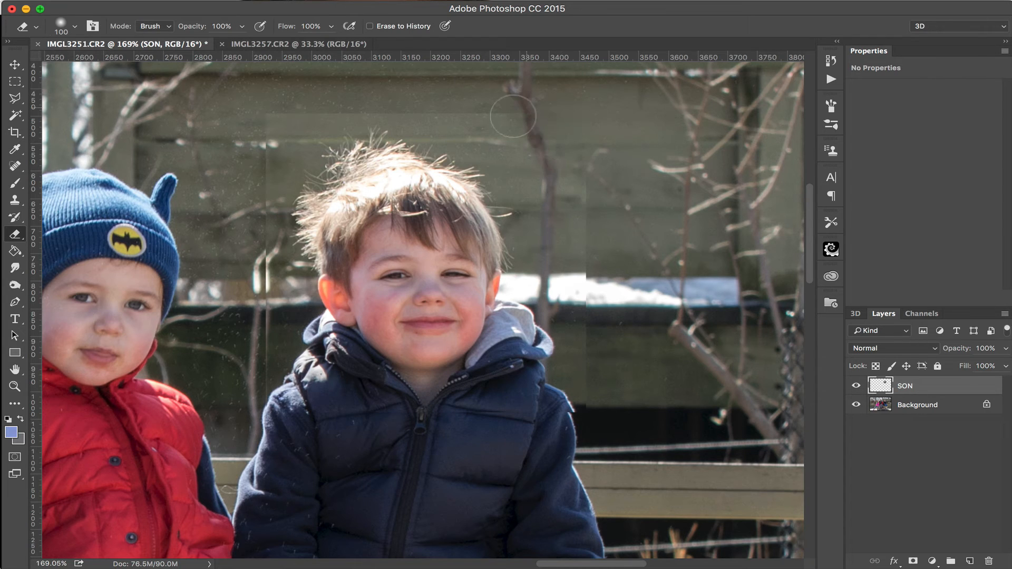
mouse_move(557, 253)
mouse_down()
mouse_move(570, 361)
mouse_move(572, 320)
mouse_move(566, 337)
mouse_move(561, 287)
mouse_move(552, 424)
mouse_move(567, 325)
mouse_move(517, 398)
mouse_move(543, 260)
mouse_move(533, 258)
mouse_move(537, 208)
mouse_move(498, 128)
mouse_move(503, 145)
mouse_move(441, 124)
mouse_move(472, 144)
mouse_move(336, 110)
mouse_move(251, 137)
mouse_move(299, 110)
mouse_move(324, 121)
mouse_move(373, 114)
mouse_move(344, 113)
mouse_move(263, 164)
mouse_move(304, 146)
mouse_move(410, 134)
mouse_move(309, 150)
mouse_move(278, 178)
mouse_move(258, 224)
mouse_move(274, 172)
mouse_move(252, 242)
mouse_move(251, 221)
mouse_move(251, 255)
mouse_move(253, 305)
mouse_move(279, 346)
mouse_move(337, 387)
mouse_move(274, 330)
mouse_move(340, 407)
mouse_move(319, 379)
mouse_move(369, 412)
mouse_move(408, 420)
mouse_move(505, 411)
mouse_up()
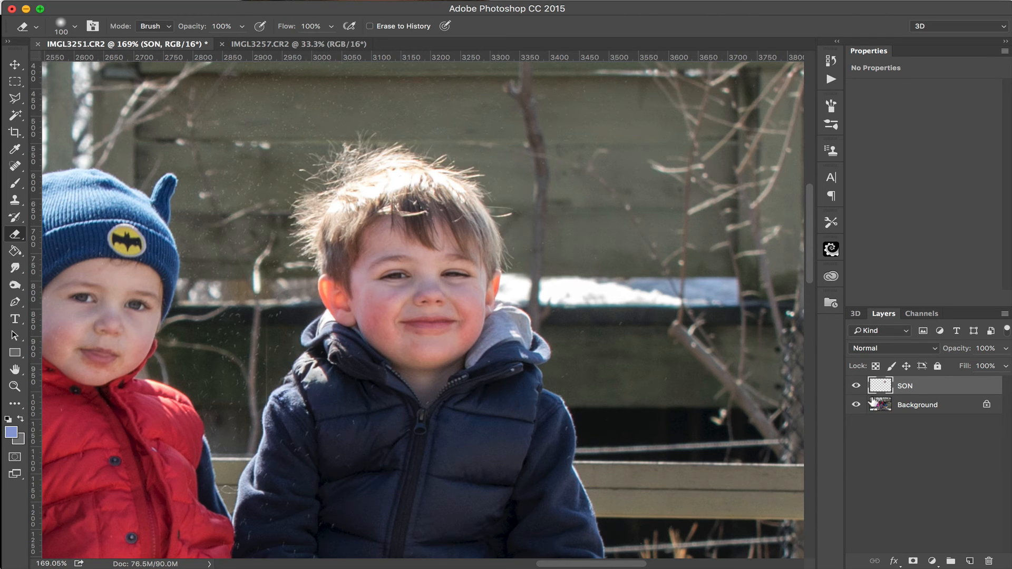
Step: Hide the Background layer, erase the leftover fragments around the boy's head on the SON layer, and show the Background again
click(856, 404)
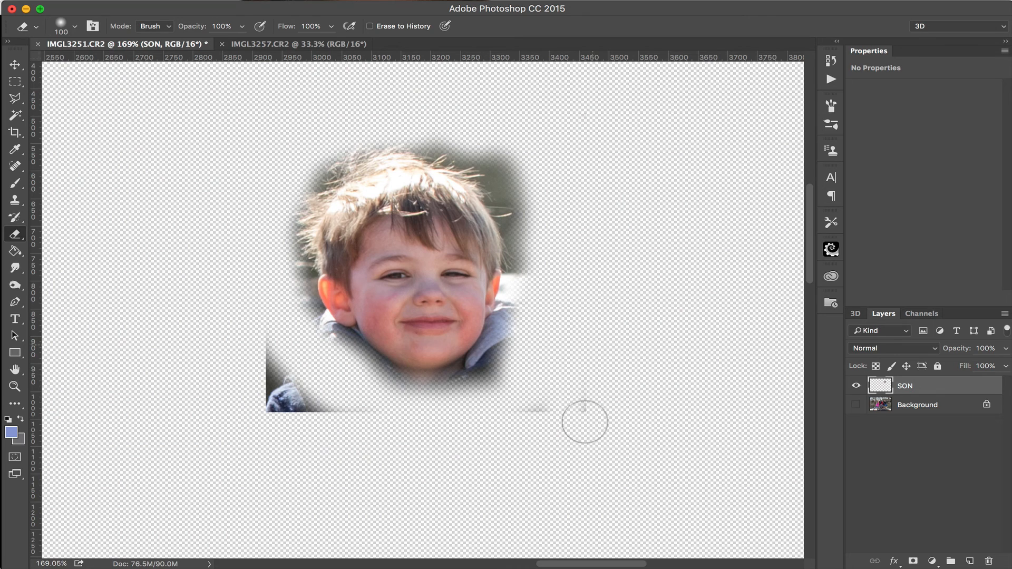
mouse_move(553, 418)
mouse_down()
mouse_move(428, 430)
mouse_move(262, 416)
mouse_move(244, 370)
mouse_move(259, 419)
mouse_move(267, 403)
mouse_move(246, 331)
mouse_move(235, 340)
mouse_move(318, 412)
mouse_move(426, 415)
mouse_move(517, 379)
mouse_move(528, 344)
mouse_move(529, 212)
mouse_move(484, 146)
mouse_up()
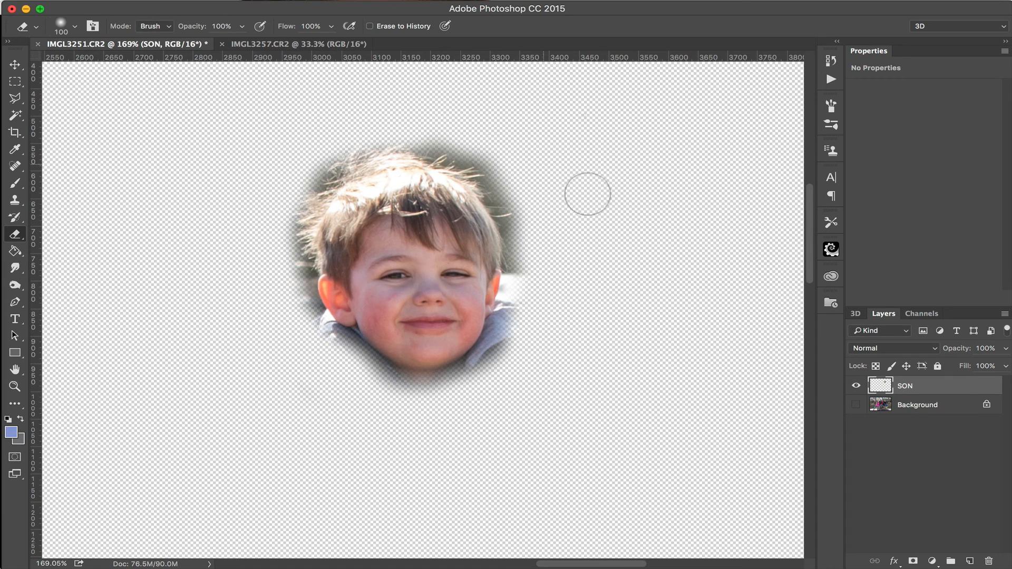
click(856, 404)
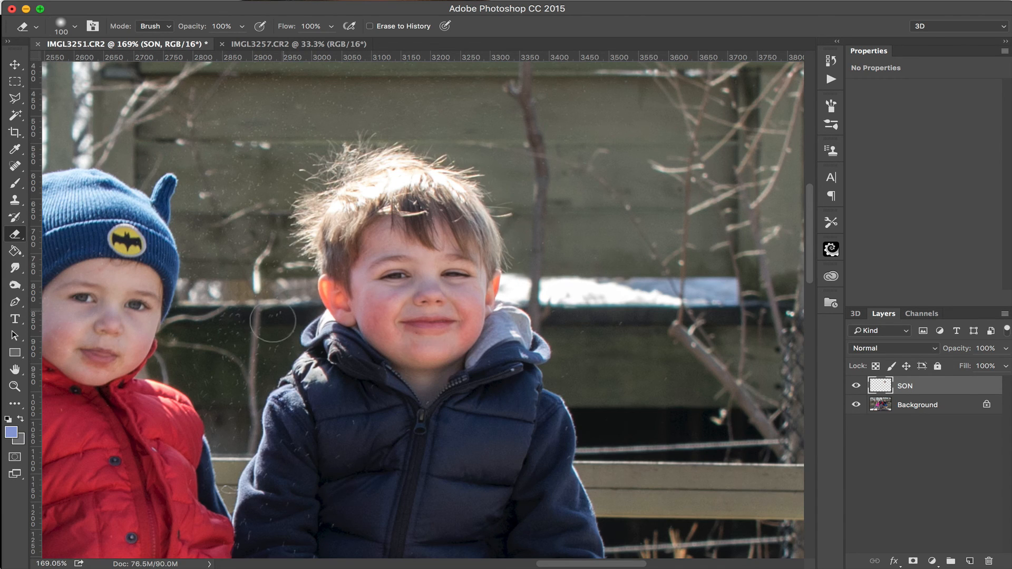
Step: Fit the whole image in view and toggle the SON layer's visibility to compare the face before and after
key(super+0)
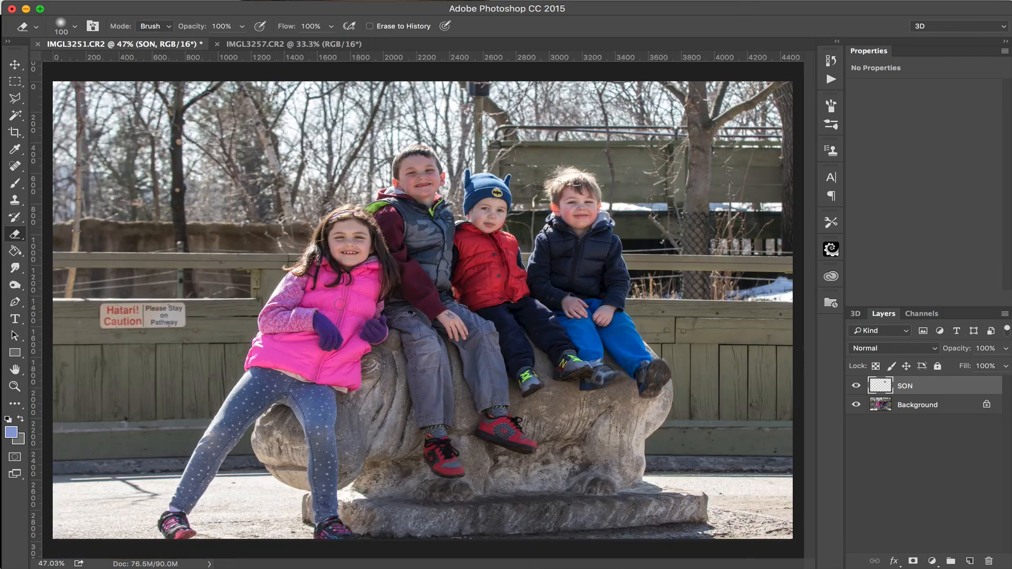
click(856, 386)
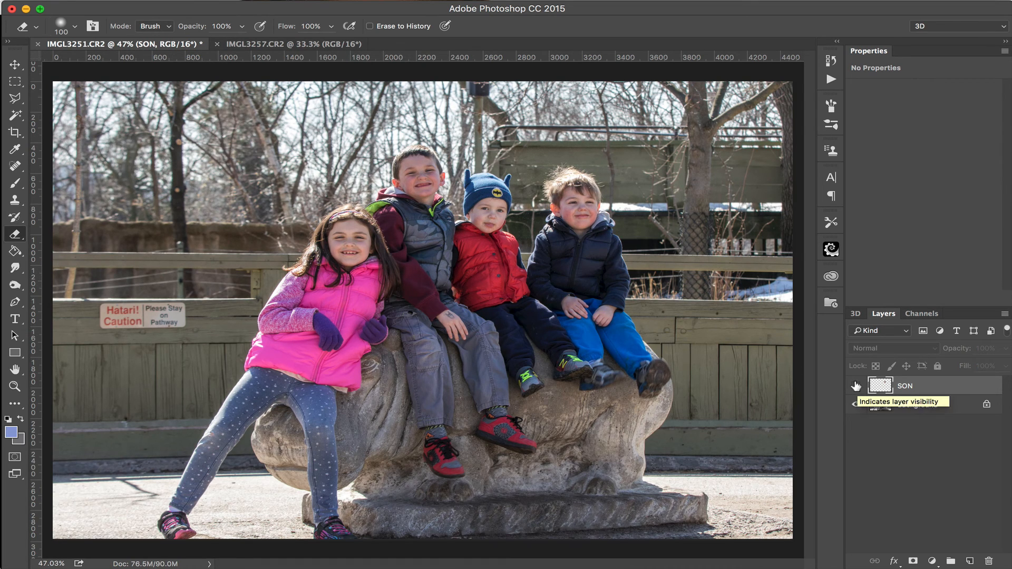
click(856, 386)
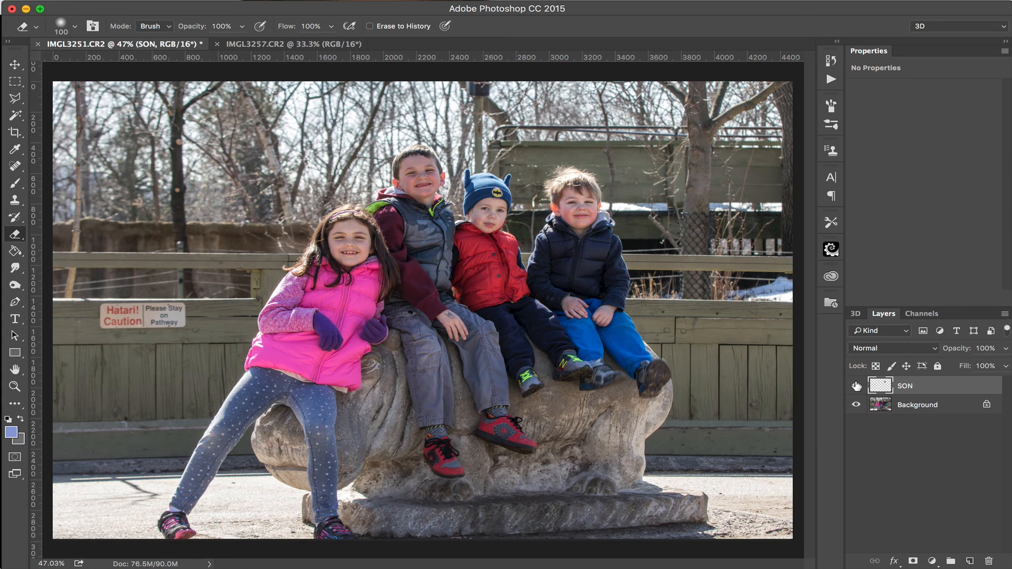